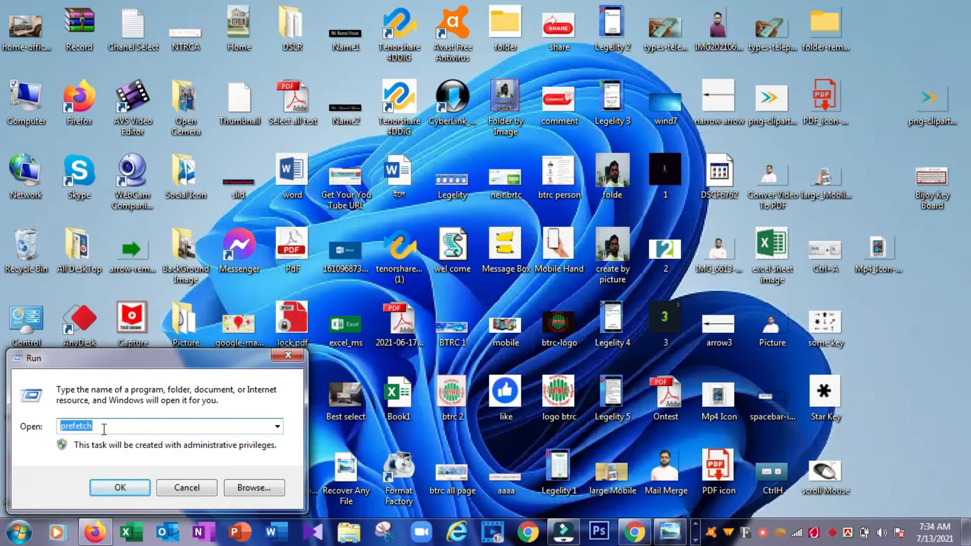
Run regedit to launch the Registry Editor.
text(re)
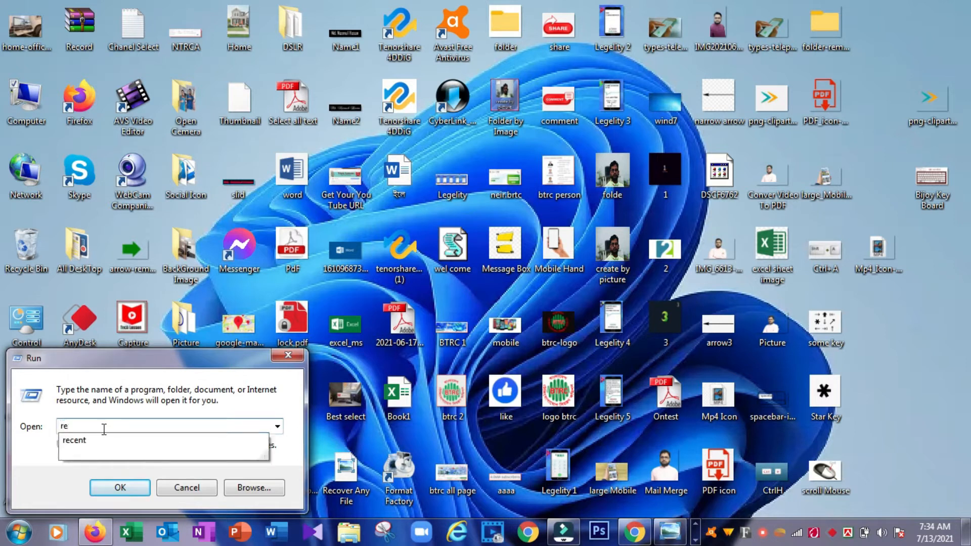
text(gedit)
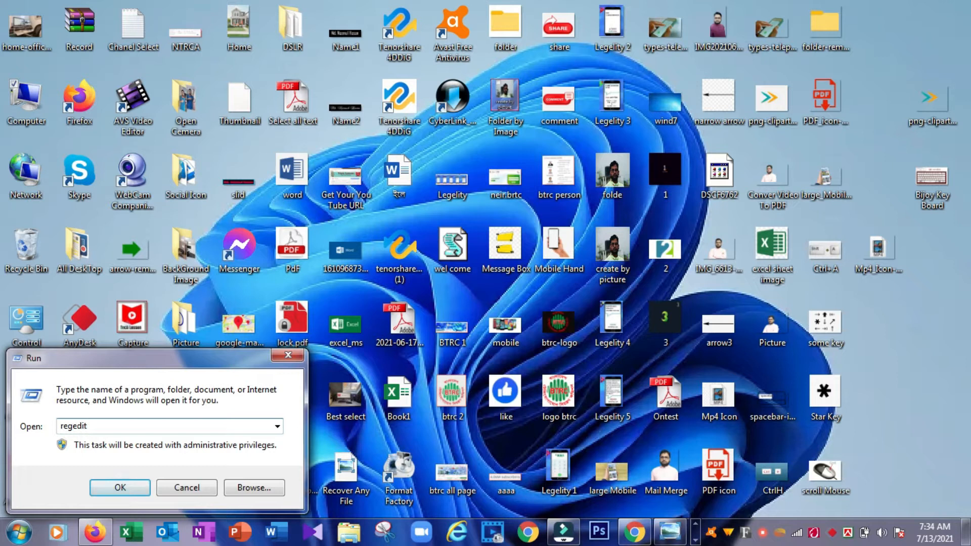
click(121, 487)
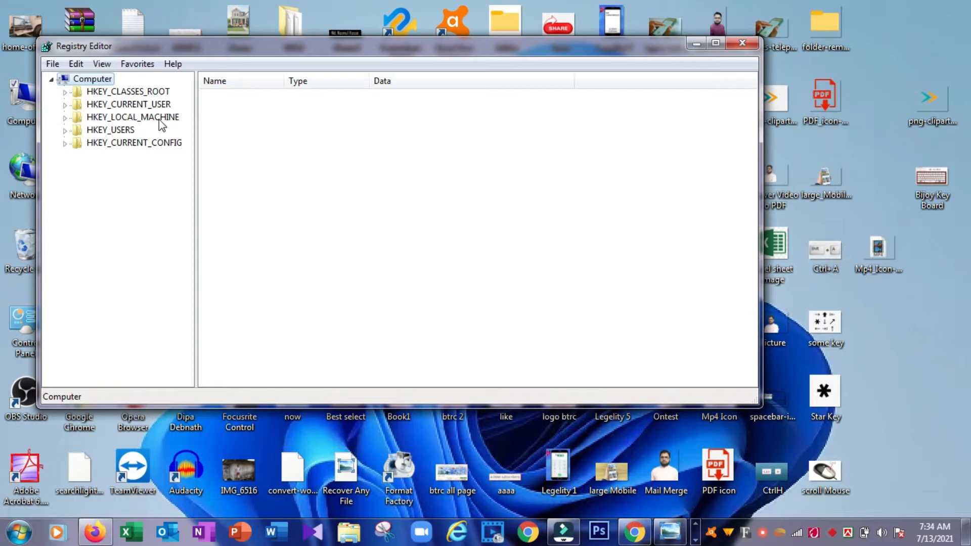
Expand the registry tree through HKEY_LOCAL_MACHINE and SOFTWARE down to the subkeys of Microsoft.
click(66, 118)
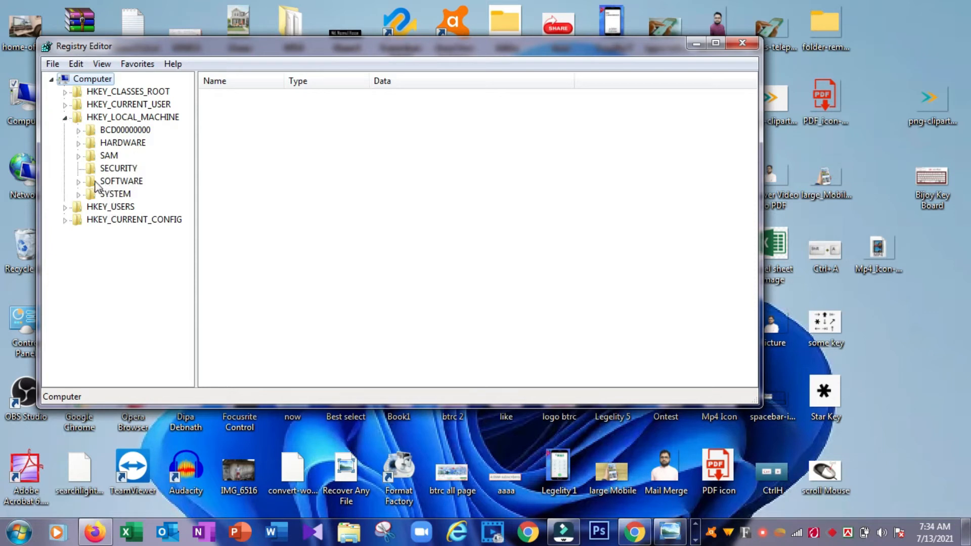
click(78, 182)
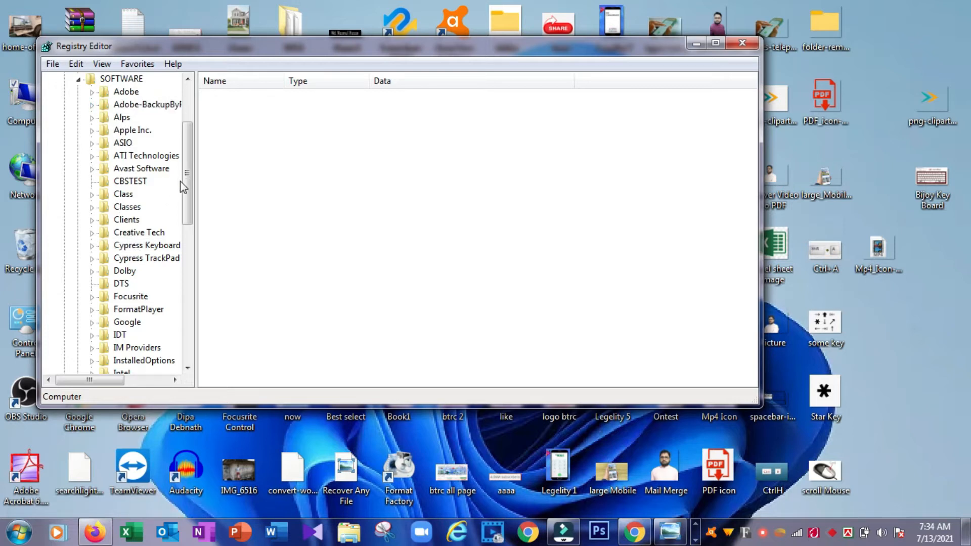
scroll(150, 206, down, 1)
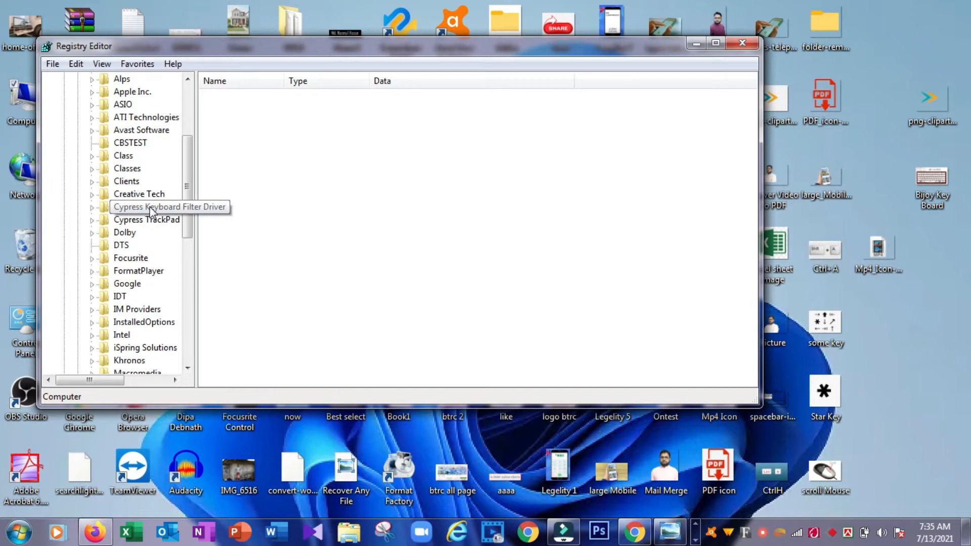
scroll(150, 209, down, 2)
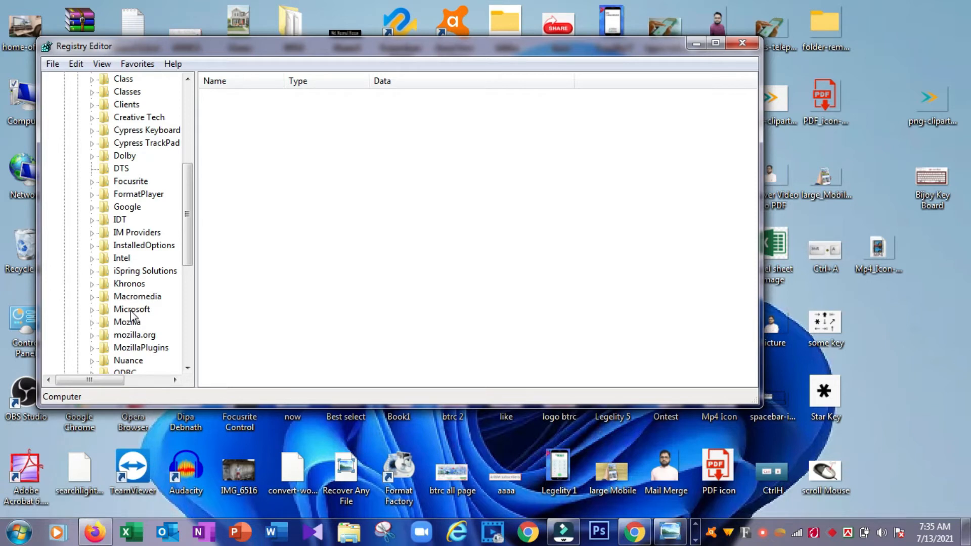
click(92, 309)
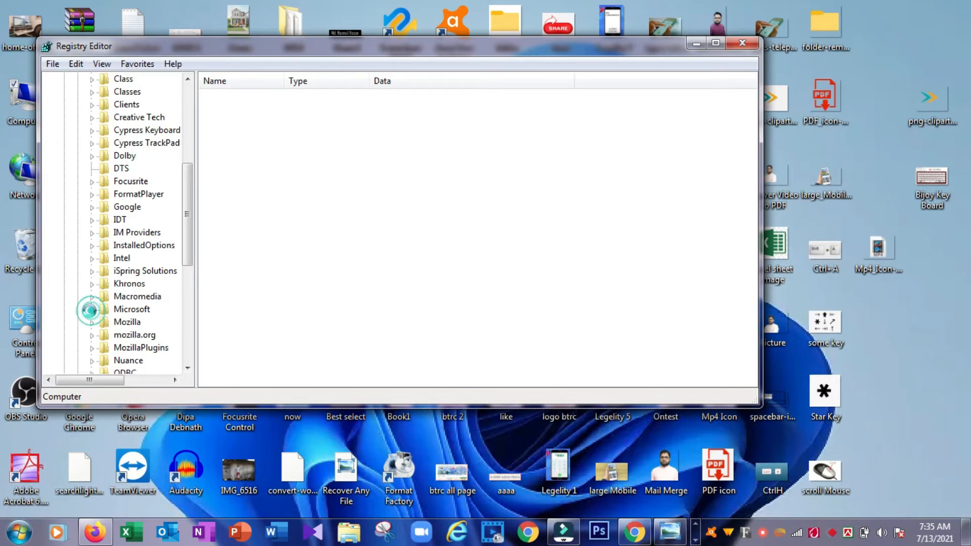
Create a new key inside the Windows key under HKEY_LOCAL_MACHINE\SOFTWARE\Microsoft.
scroll(180, 164, down, 1)
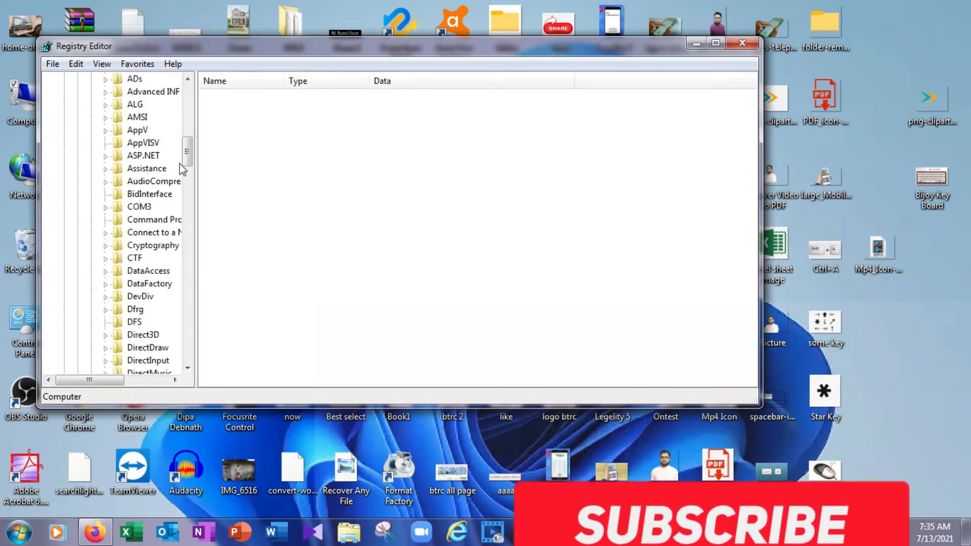
scroll(180, 163, down, 6)
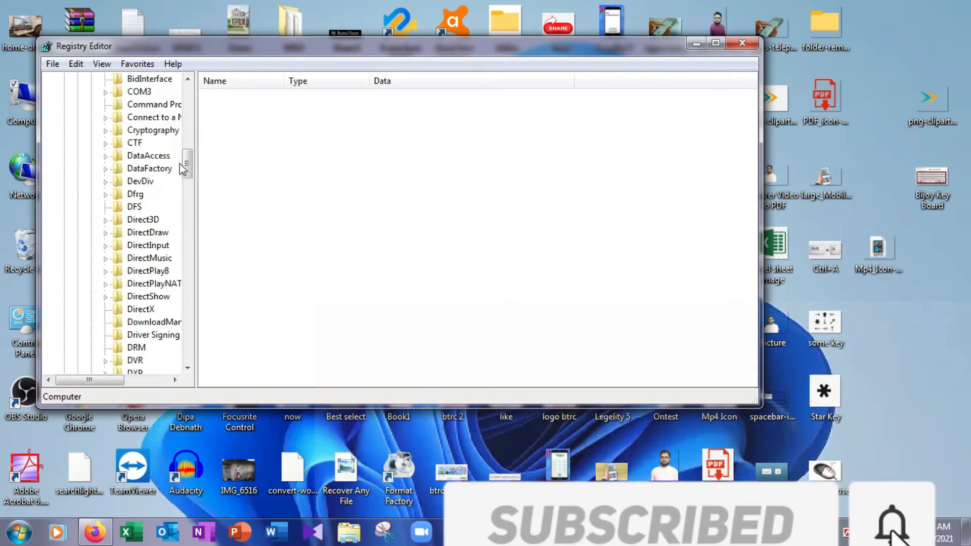
scroll(179, 163, up, 8)
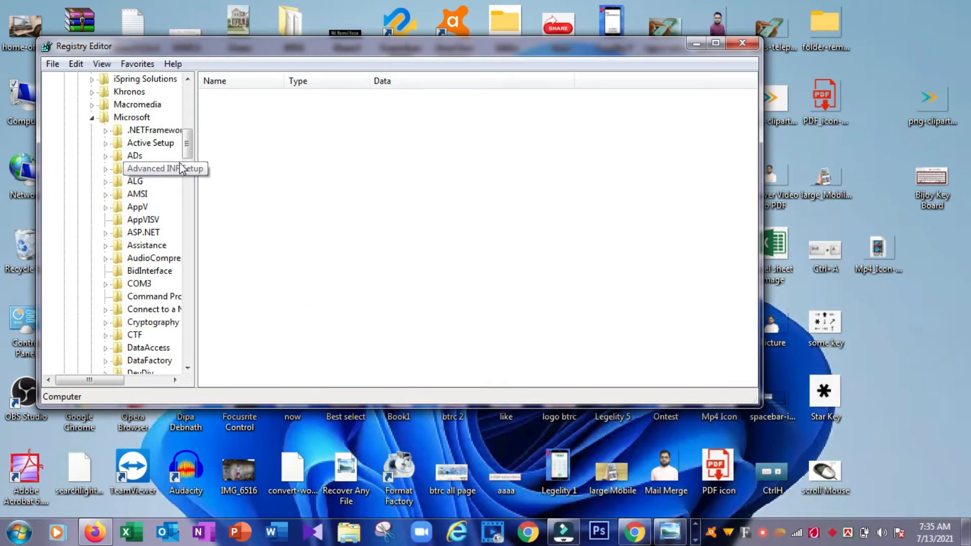
scroll(180, 163, down, 7)
scroll(181, 167, down, 3)
scroll(179, 163, down, 8)
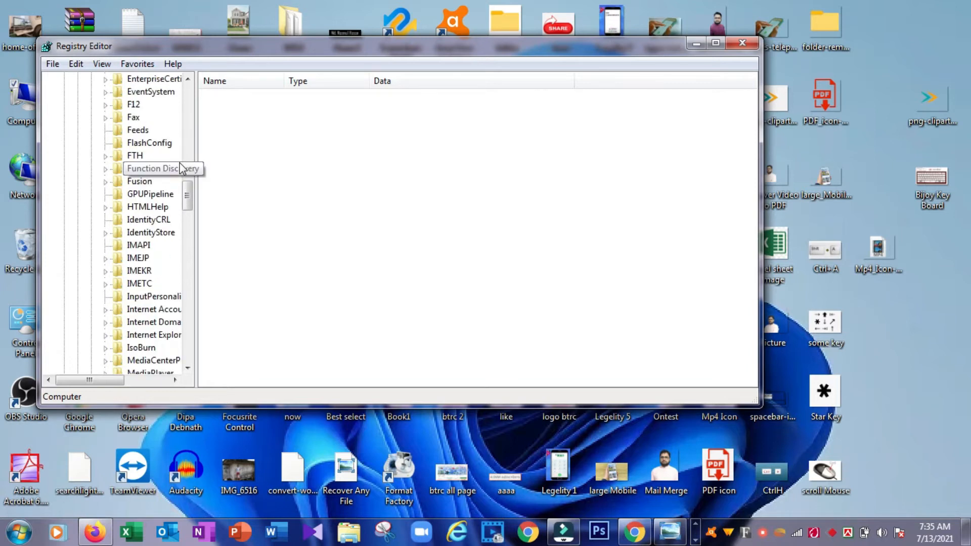
scroll(181, 167, down, 6)
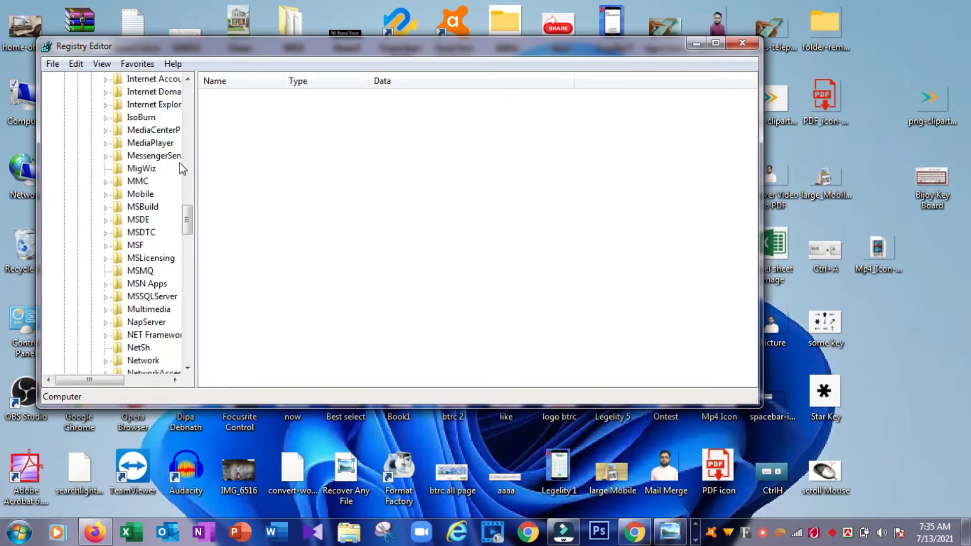
scroll(180, 163, down, 7)
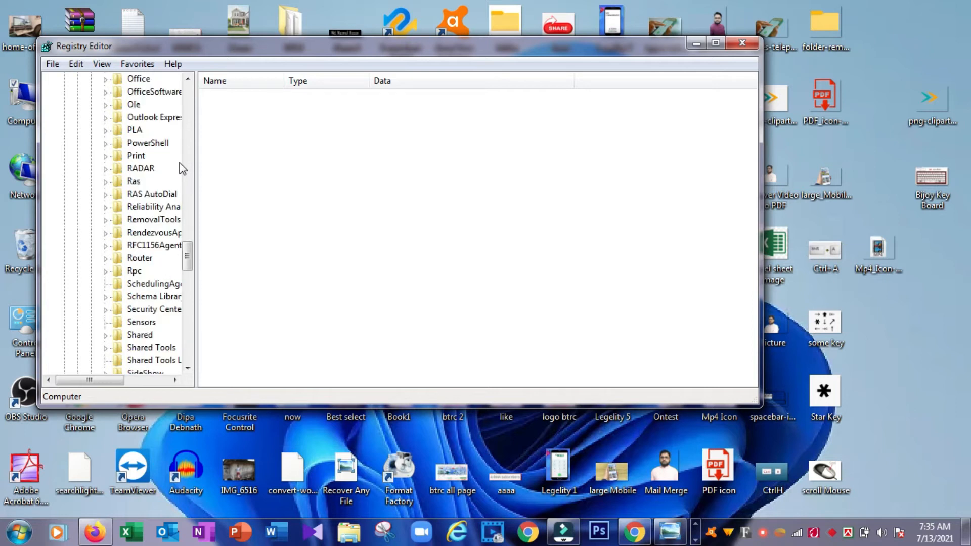
scroll(180, 164, down, 7)
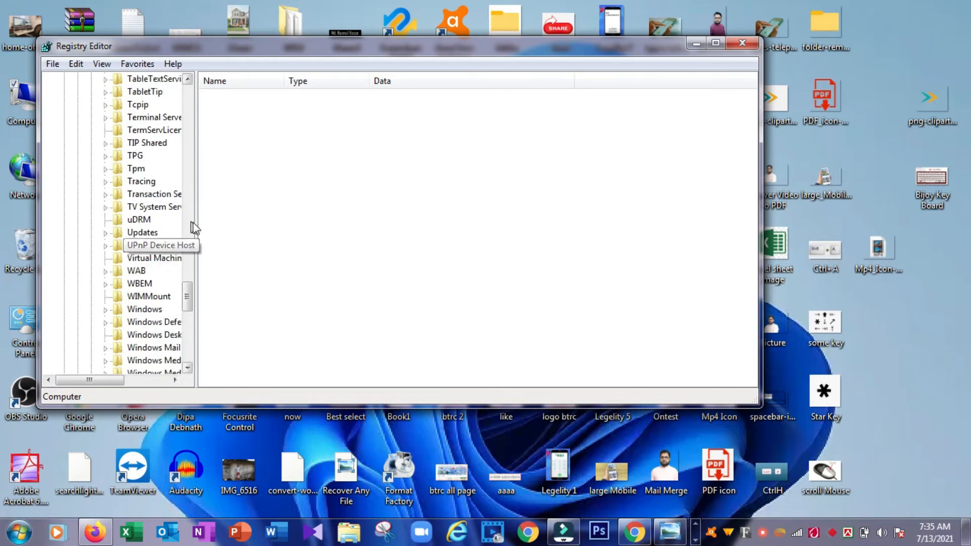
drag(196, 226, 209, 226)
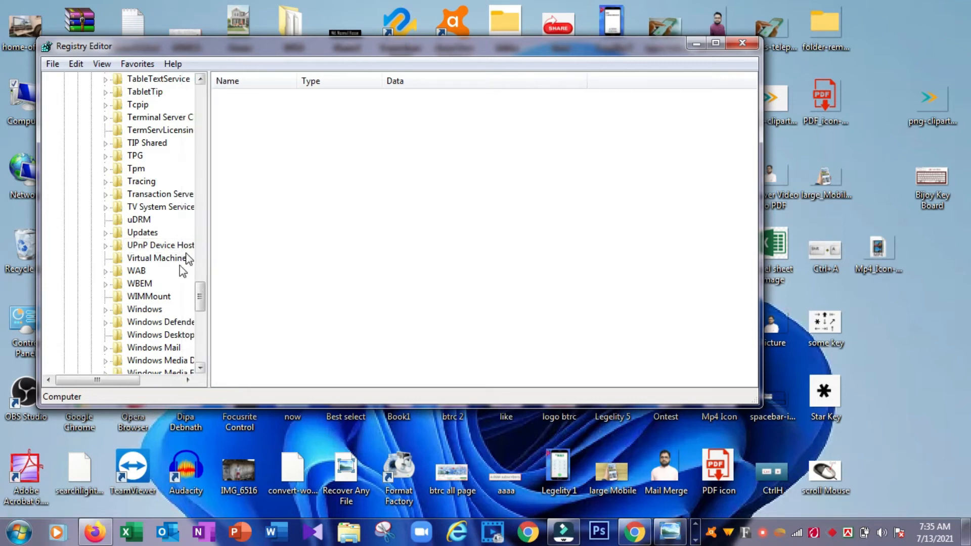
right_click(139, 315)
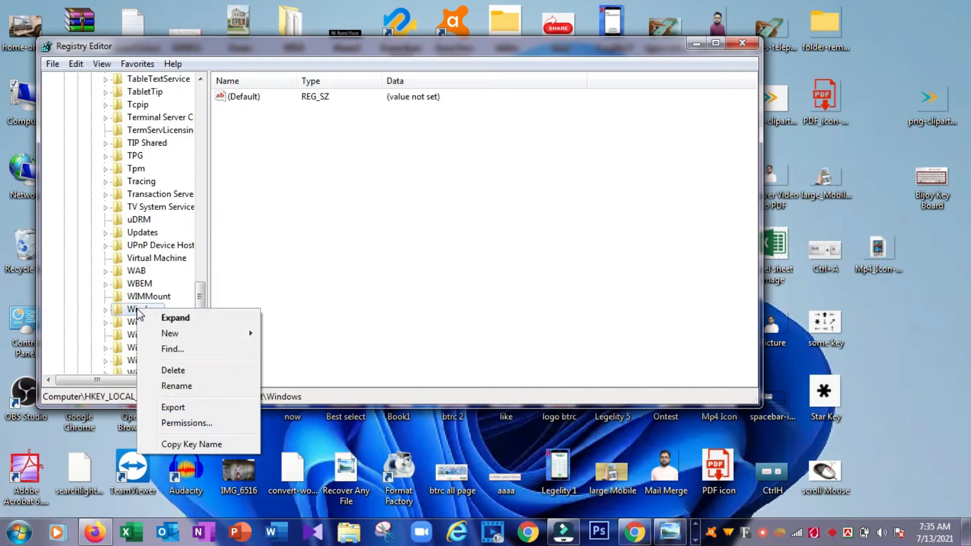
mouse_move(176, 335)
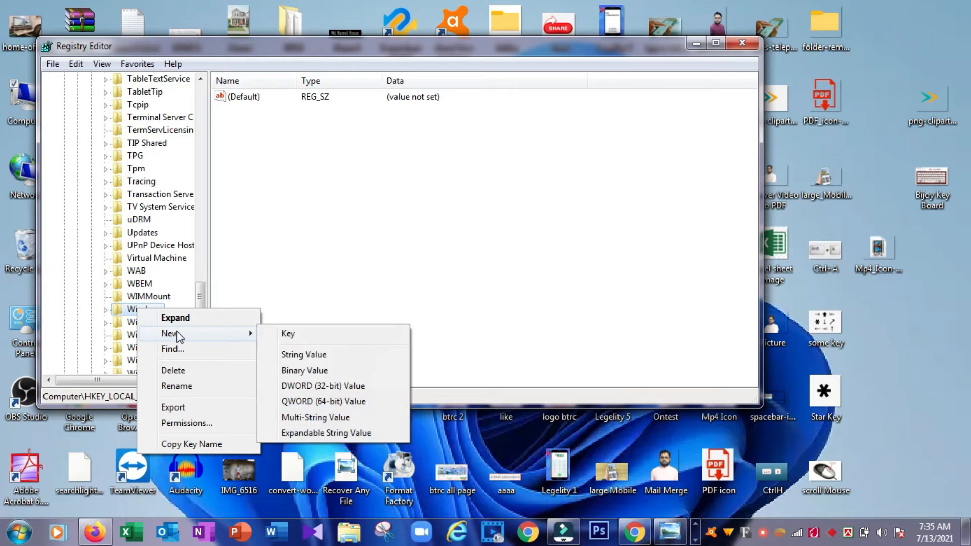
click(287, 334)
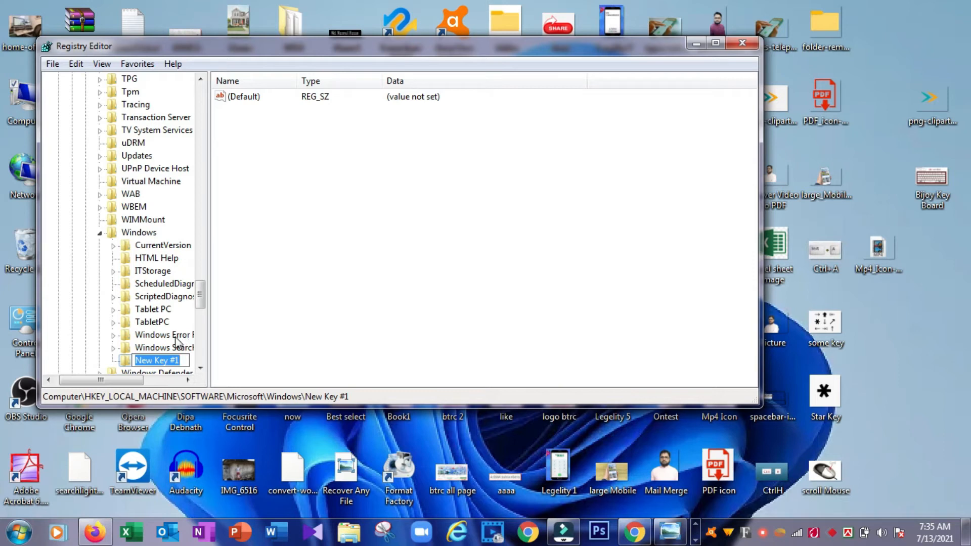
key(Return)
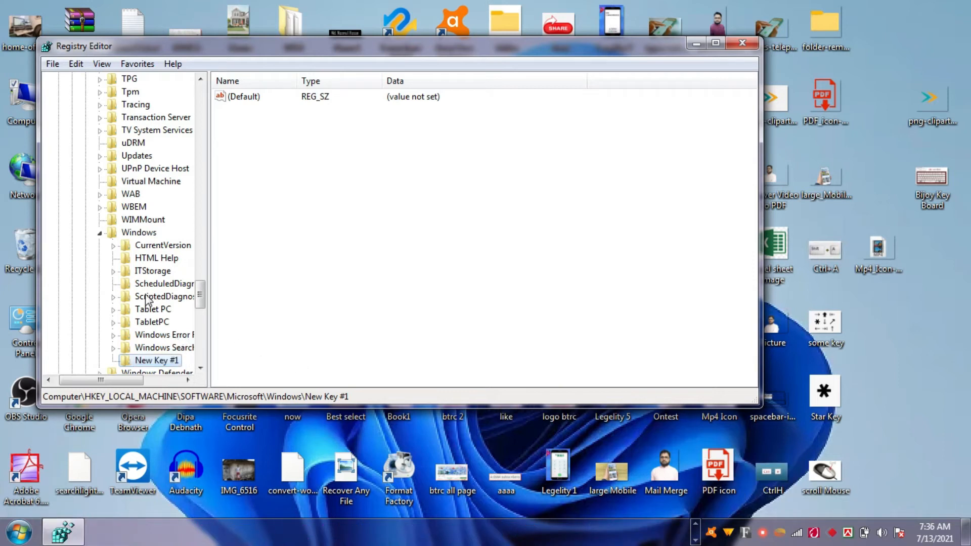
Rename the newly created key under Windows as Windows Update.
scroll(158, 258, down, 1)
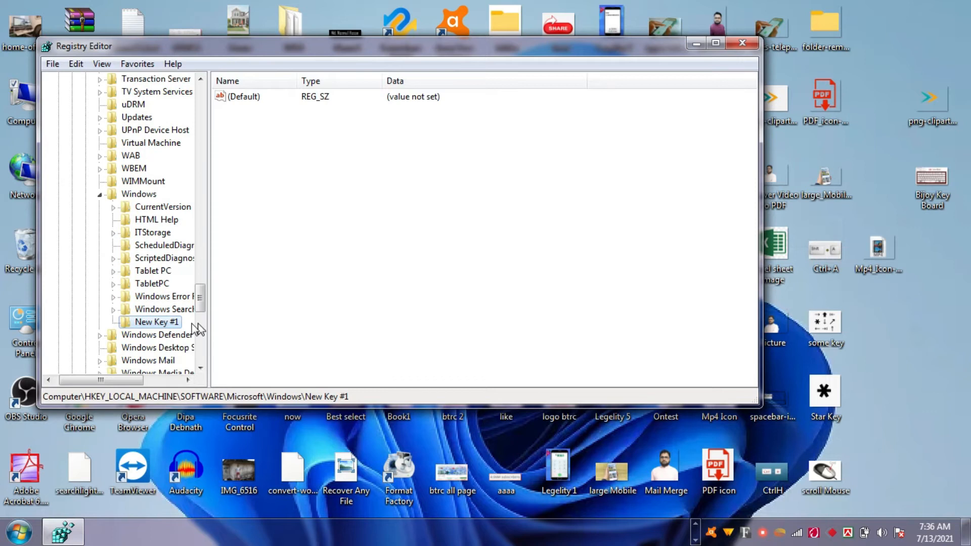
click(152, 324)
text(indow)
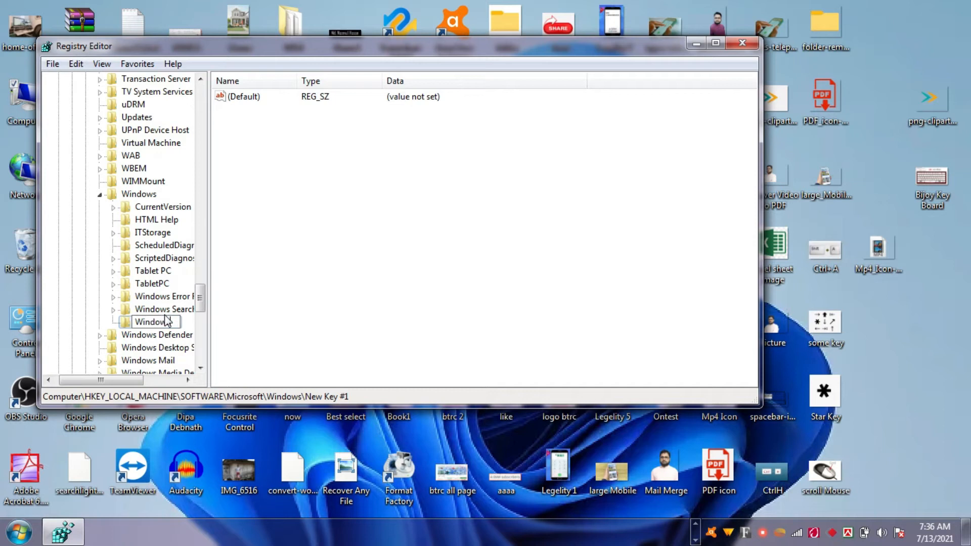
text(s Update)
key(Return)
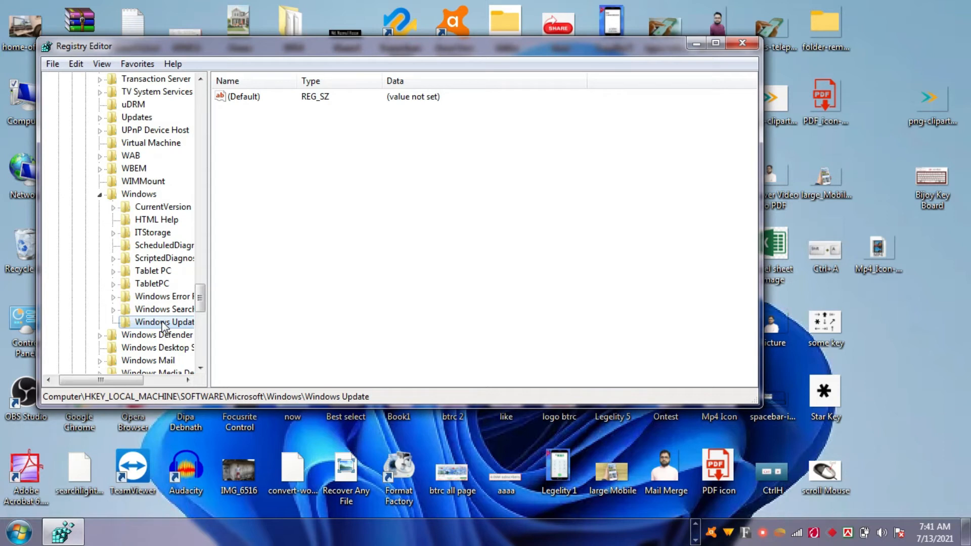
Create a subkey named AU inside the Windows Update key.
right_click(163, 324)
mouse_move(201, 348)
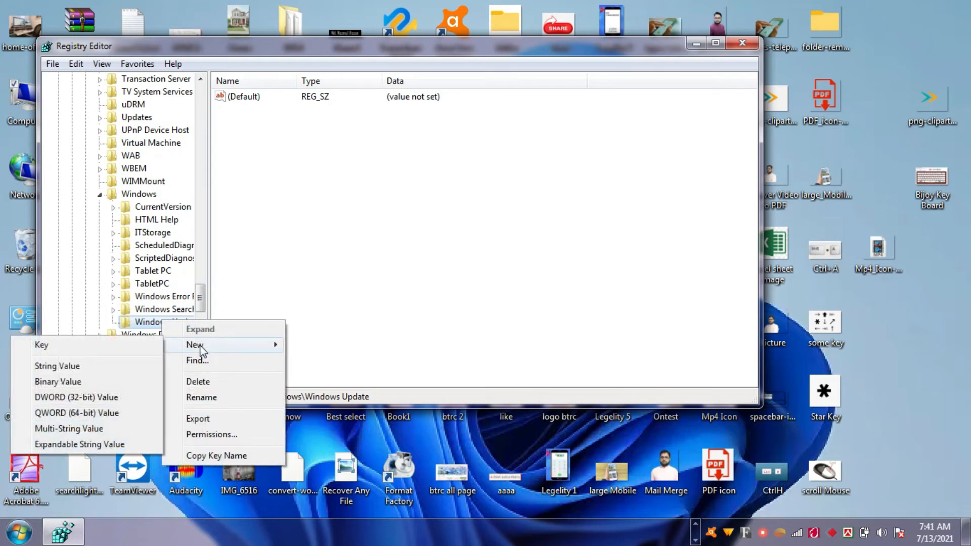
click(89, 345)
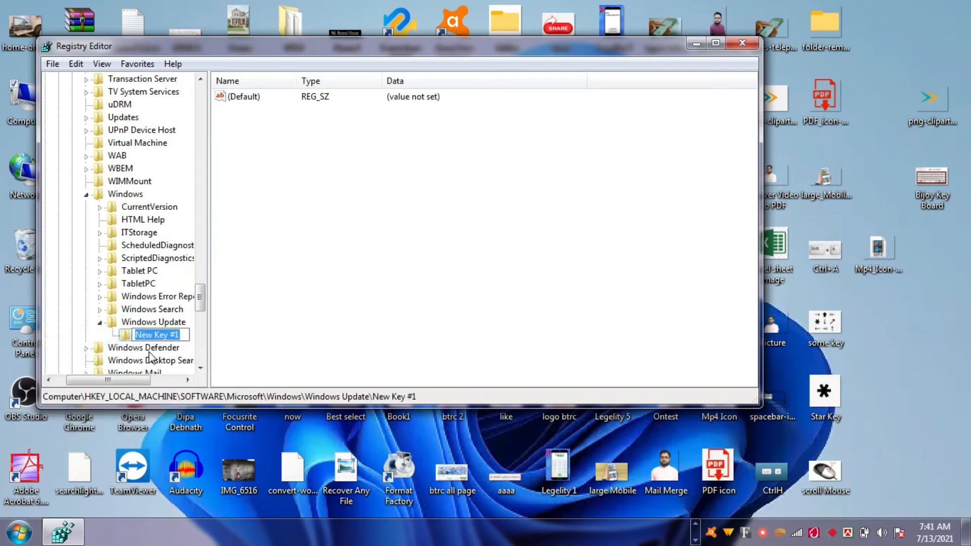
text(A)
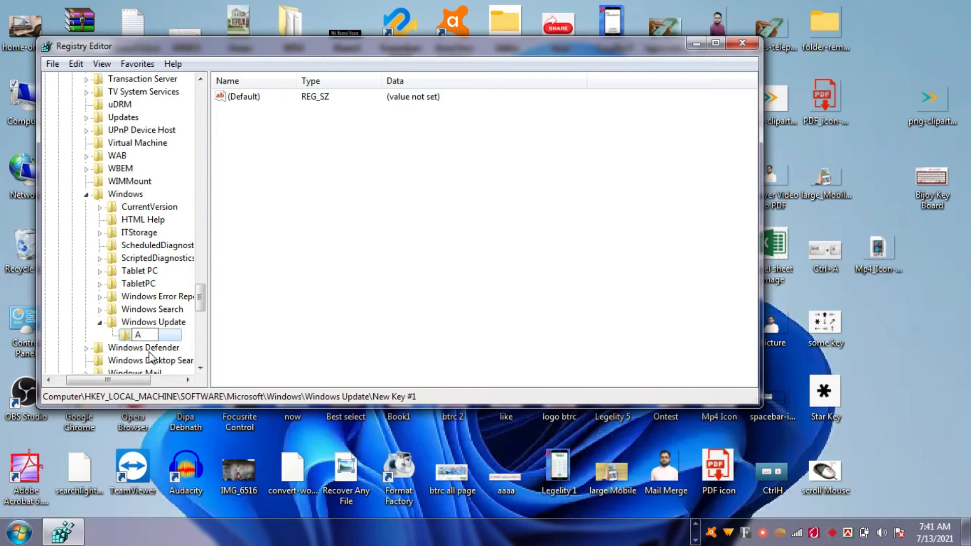
text(U)
key(Return)
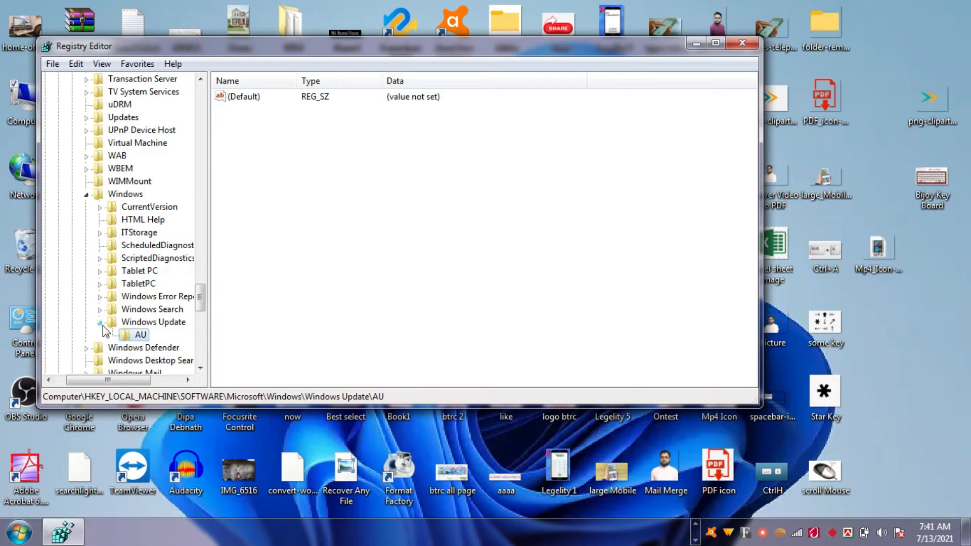
Add a QWORD (64-bit) value to the AU key and name it No Auto Rebot With Logged On User.
right_click(137, 336)
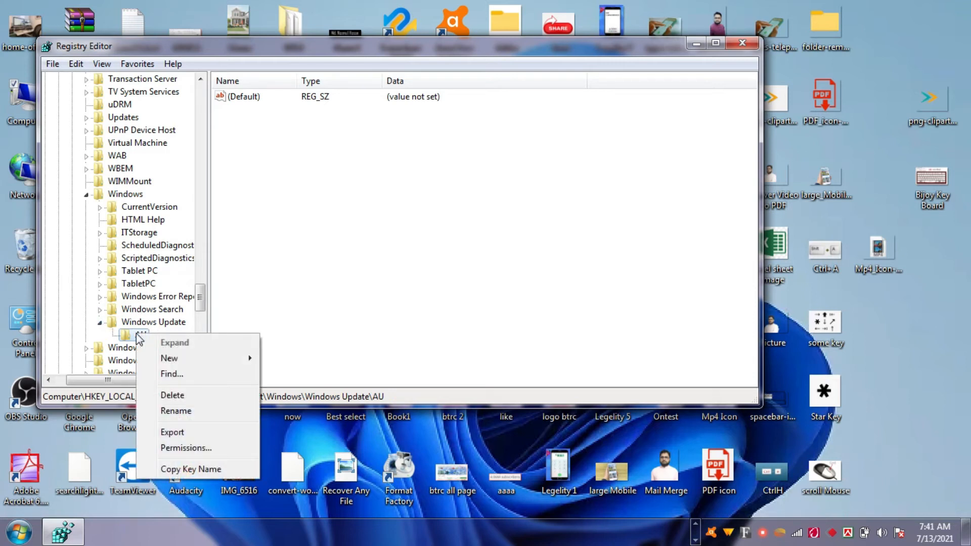
mouse_move(177, 359)
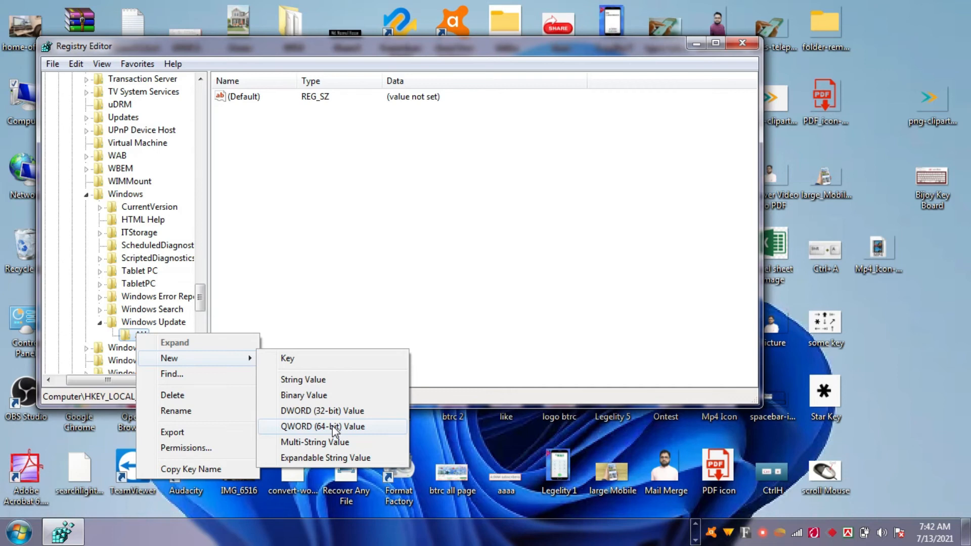
click(333, 427)
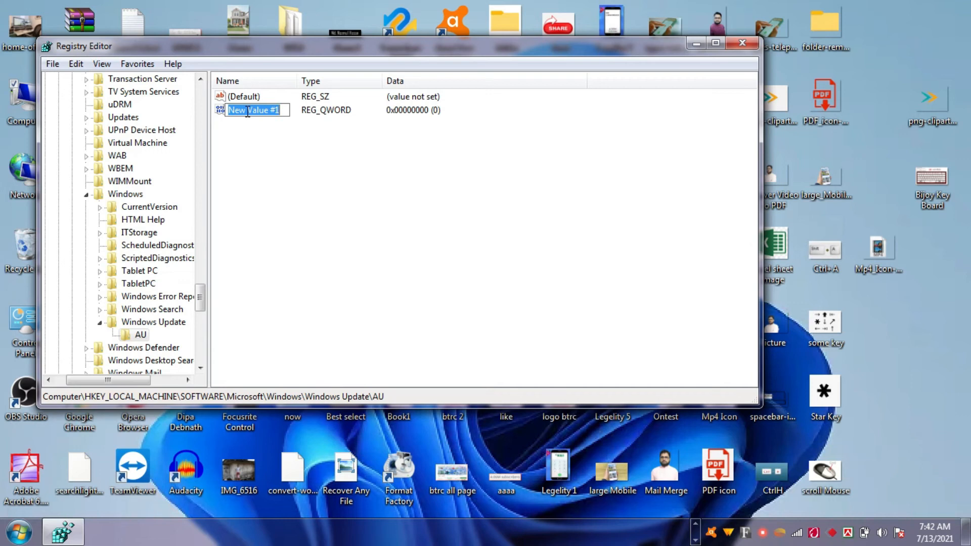
text(No Auto RebotWith)
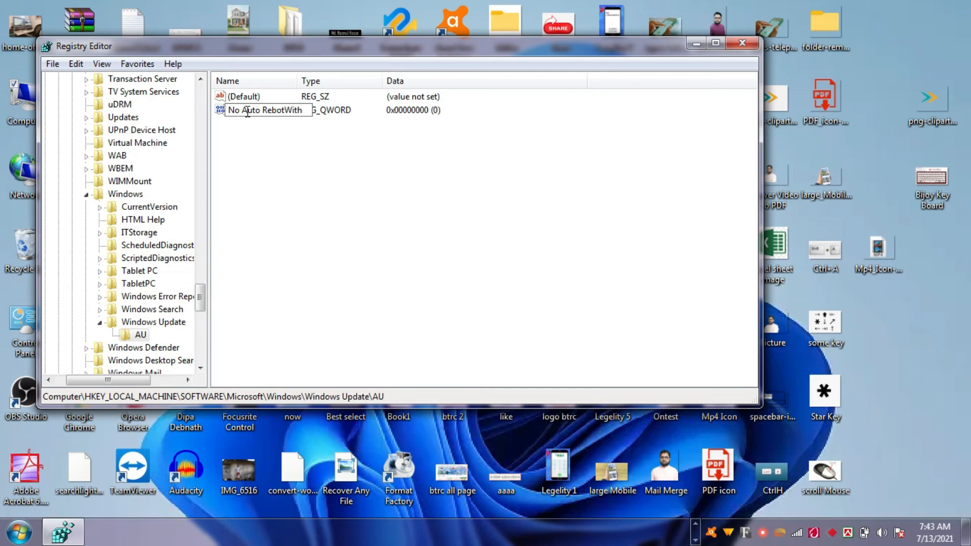
key(Left)
key(Left)
key(Left)
key(Left)
key(Right)
key(Right)
key(Right)
text(Logged)
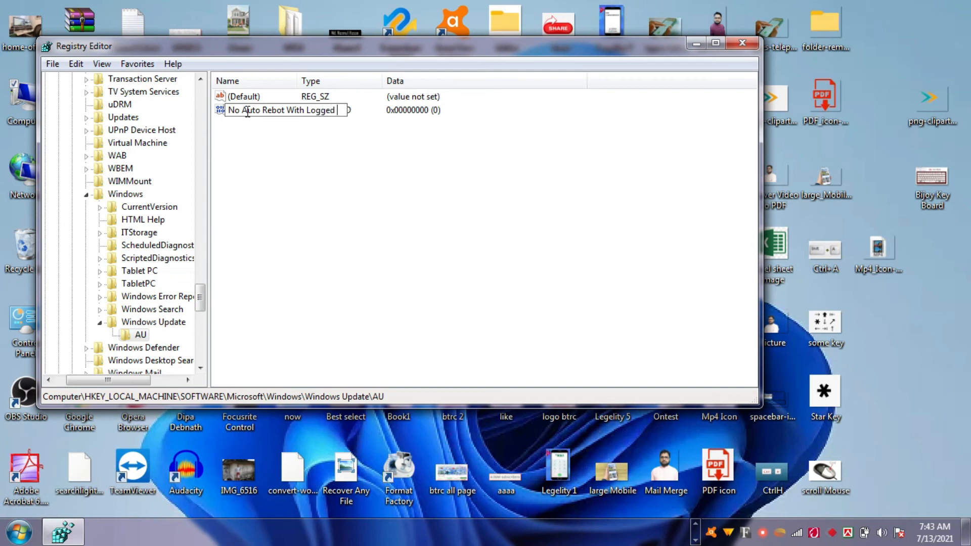
text( On User)
key(Return)
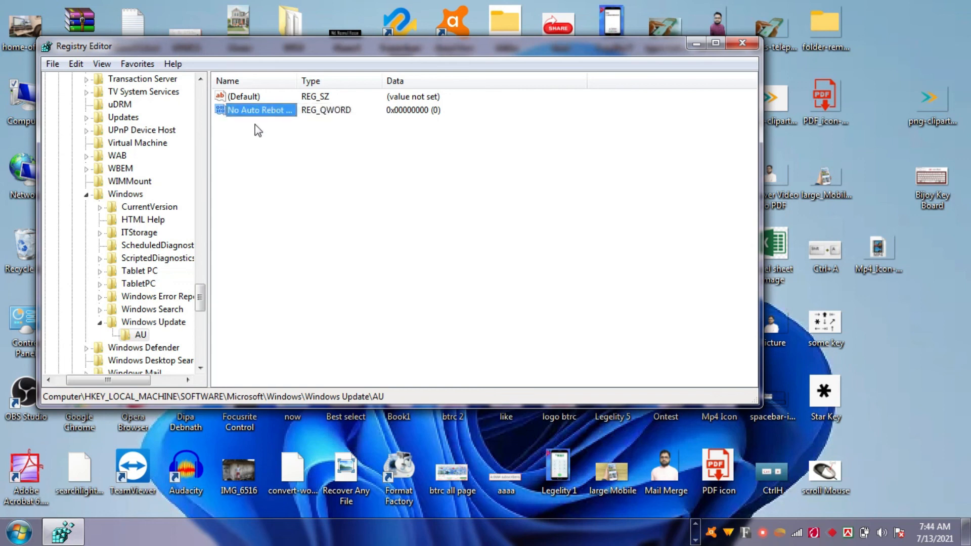
Close the Registry Editor and bring up the computer's shutdown and restart options.
click(742, 47)
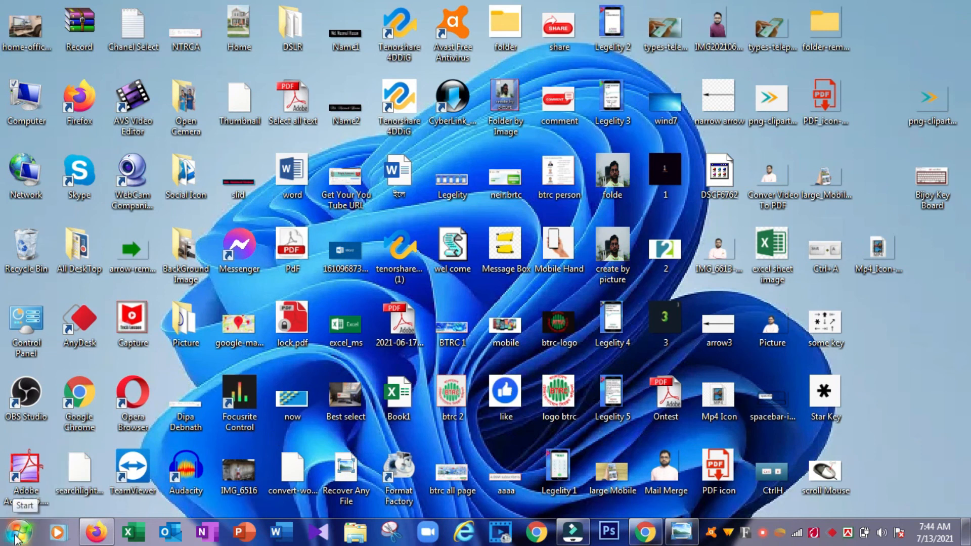
click(16, 536)
click(248, 497)
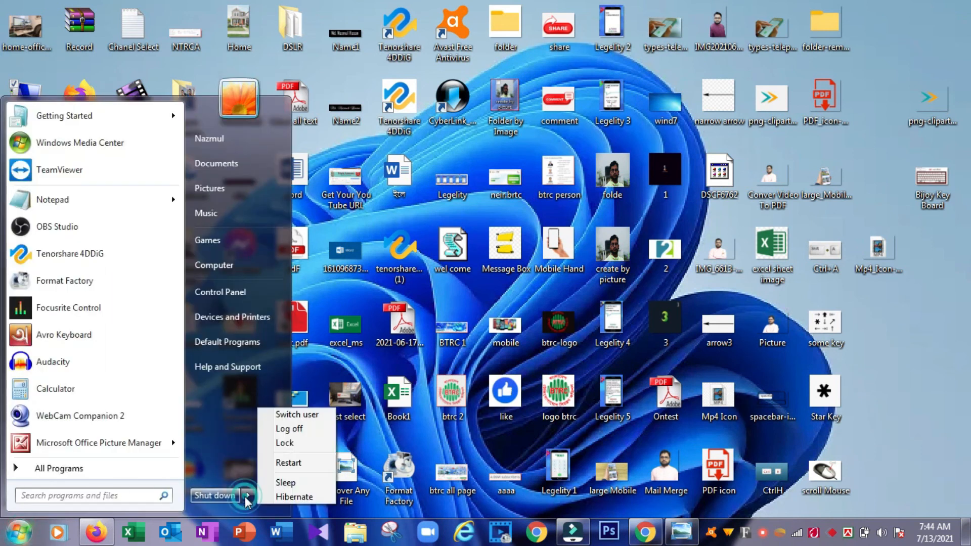